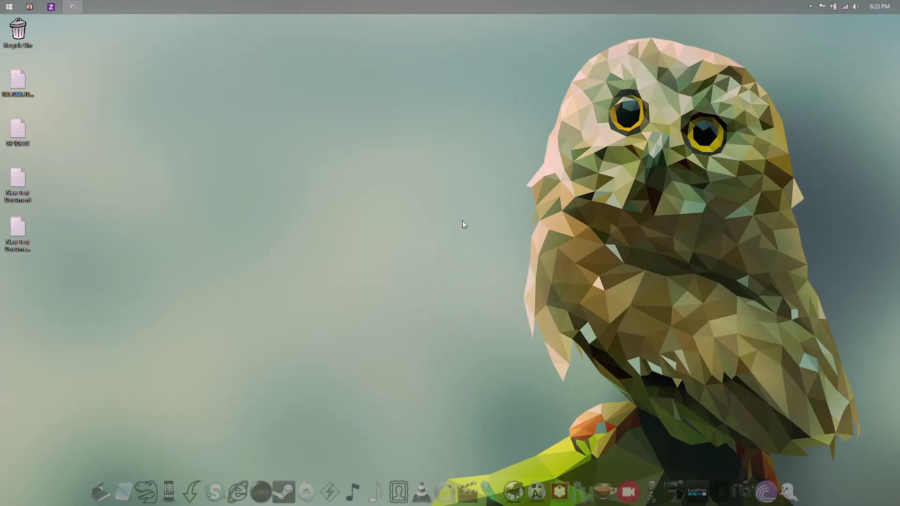
Launch Geekbench 3 from the Benchmark folder, approve the UAC prompt, and close the folder
{"action": "left_click", "coordinate": [146, 484]}
{"action": "double_click", "coordinate": [483, 168]}
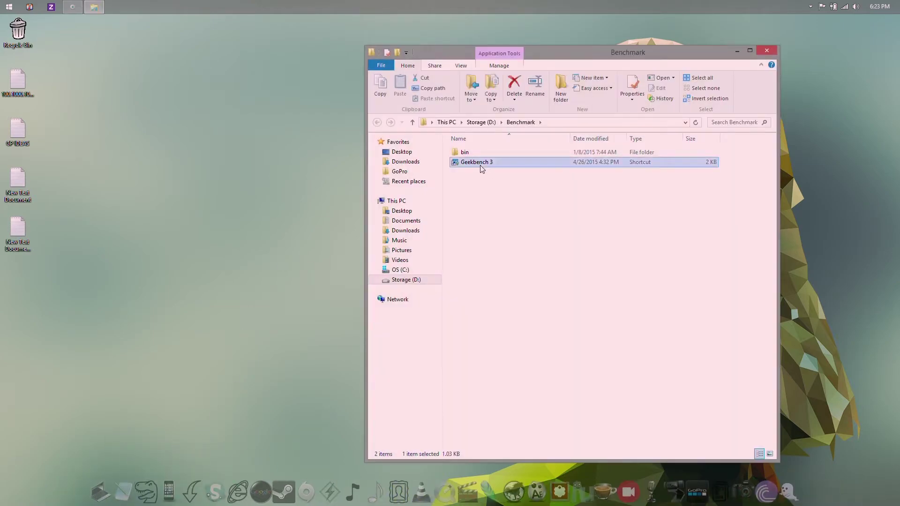
{"action": "left_click", "coordinate": [492, 272]}
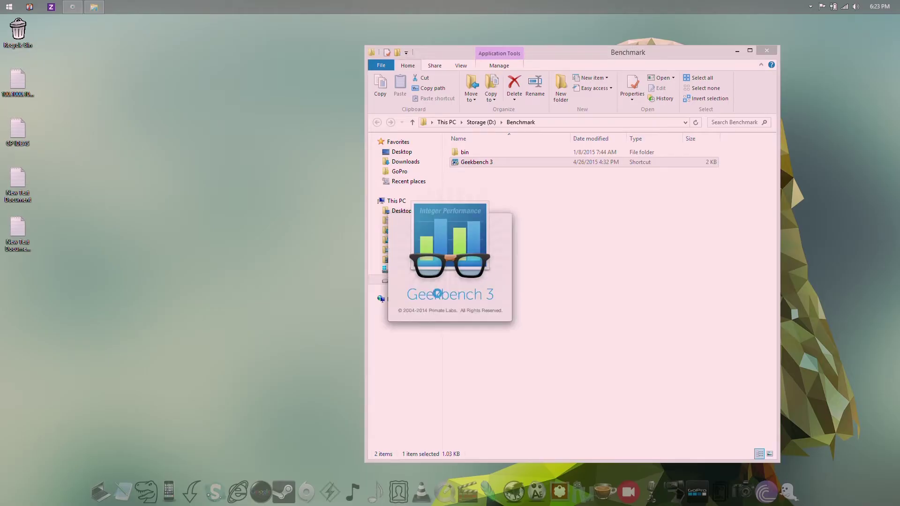
{"action": "left_click", "coordinate": [767, 51]}
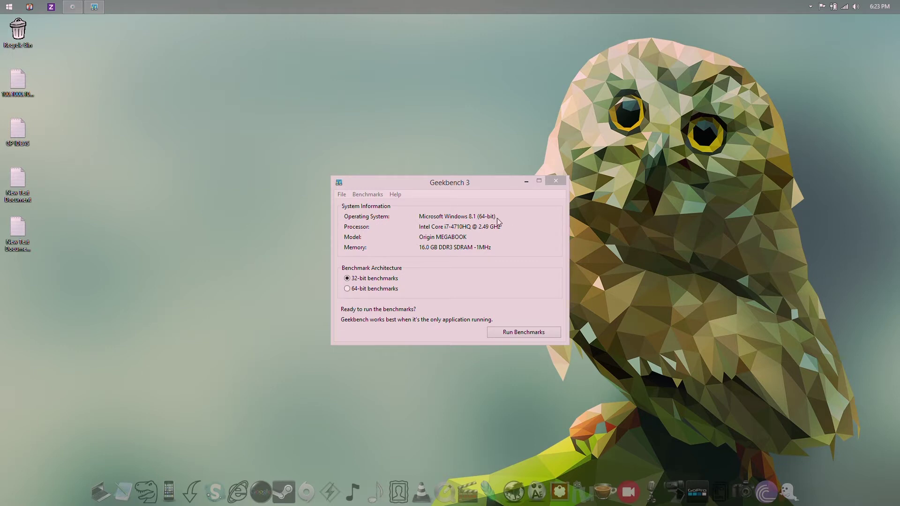
Choose 64-bit benchmarks under Benchmark Architecture
{"action": "left_click", "coordinate": [347, 289]}
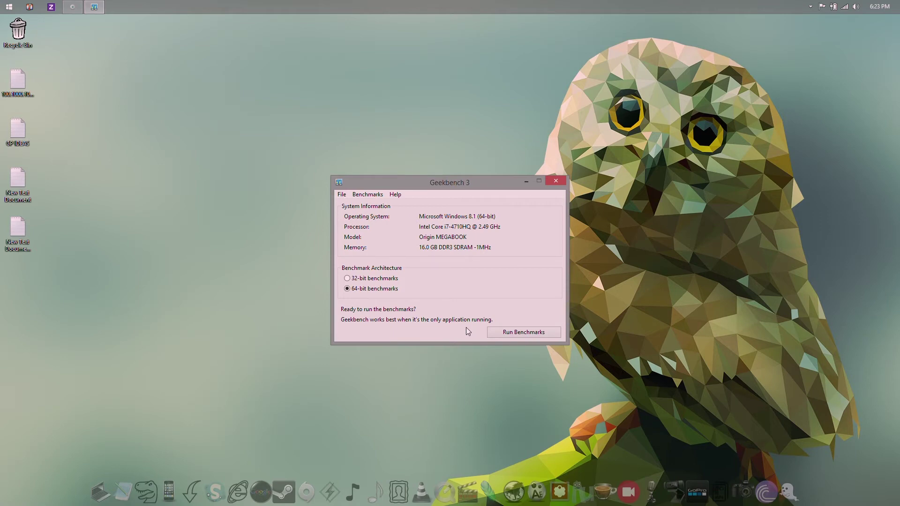
Run the benchmarks, yielding single-core 3231 and multi-core 11923
{"action": "left_click", "coordinate": [509, 333]}
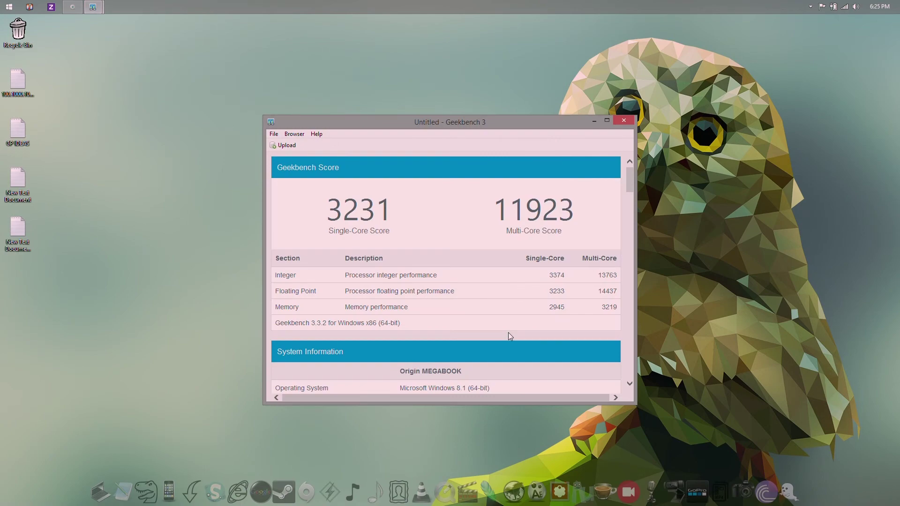
Maximize the results window to review the Integer, Floating Point and Memory scores
{"action": "left_click", "coordinate": [606, 122]}
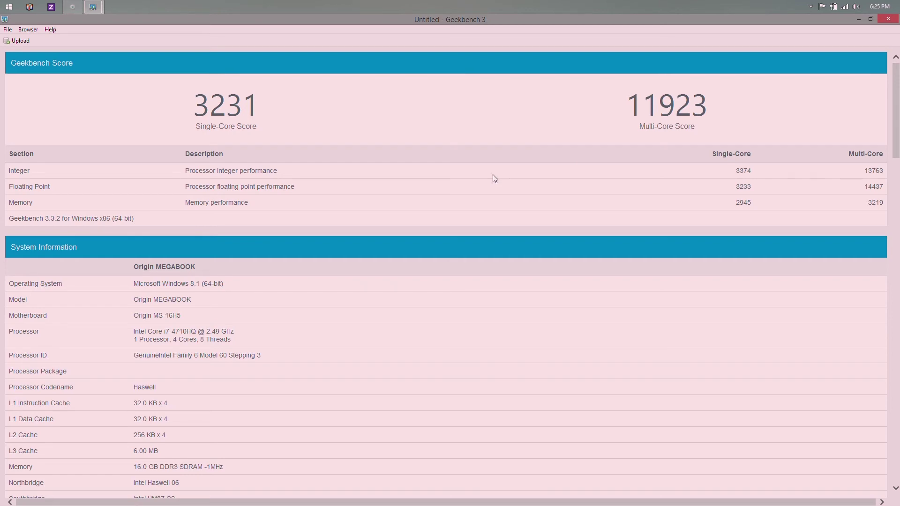
{"action": "scroll", "coordinate": [493, 178], "scroll_direction": "down", "scroll_amount": 2}
{"action": "scroll", "coordinate": [488, 191], "scroll_direction": "down", "scroll_amount": 1}
{"action": "scroll", "coordinate": [461, 221], "scroll_direction": "down", "scroll_amount": 1}
{"action": "scroll", "coordinate": [460, 223], "scroll_direction": "down", "scroll_amount": 2}
{"action": "scroll", "coordinate": [462, 227], "scroll_direction": "down", "scroll_amount": 1}
{"action": "scroll", "coordinate": [462, 227], "scroll_direction": "down", "scroll_amount": 1}
{"action": "scroll", "coordinate": [462, 227], "scroll_direction": "down", "scroll_amount": 1}
{"action": "scroll", "coordinate": [463, 226], "scroll_direction": "down", "scroll_amount": 1}
{"action": "scroll", "coordinate": [463, 225], "scroll_direction": "down", "scroll_amount": 1}
{"action": "scroll", "coordinate": [462, 225], "scroll_direction": "down", "scroll_amount": 1}
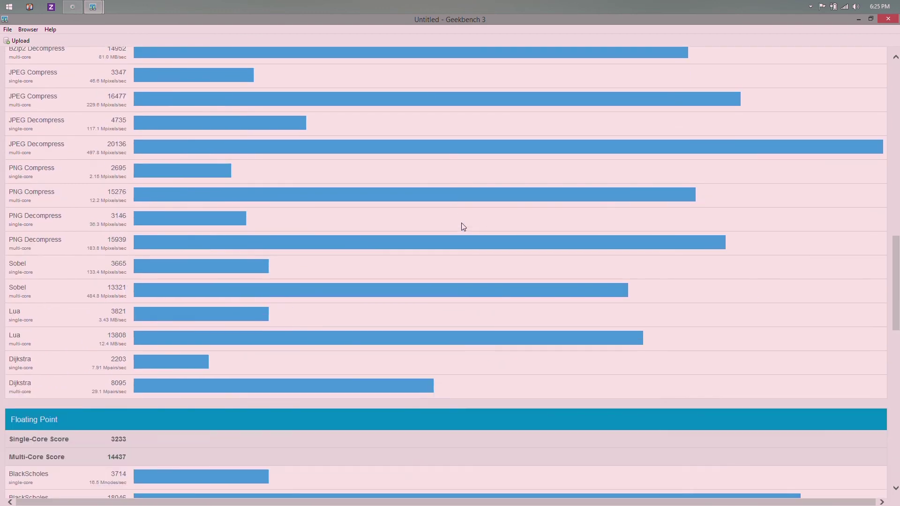
{"action": "scroll", "coordinate": [461, 224], "scroll_direction": "down", "scroll_amount": 1}
{"action": "scroll", "coordinate": [461, 223], "scroll_direction": "down", "scroll_amount": 1}
{"action": "scroll", "coordinate": [462, 223], "scroll_direction": "down", "scroll_amount": 2}
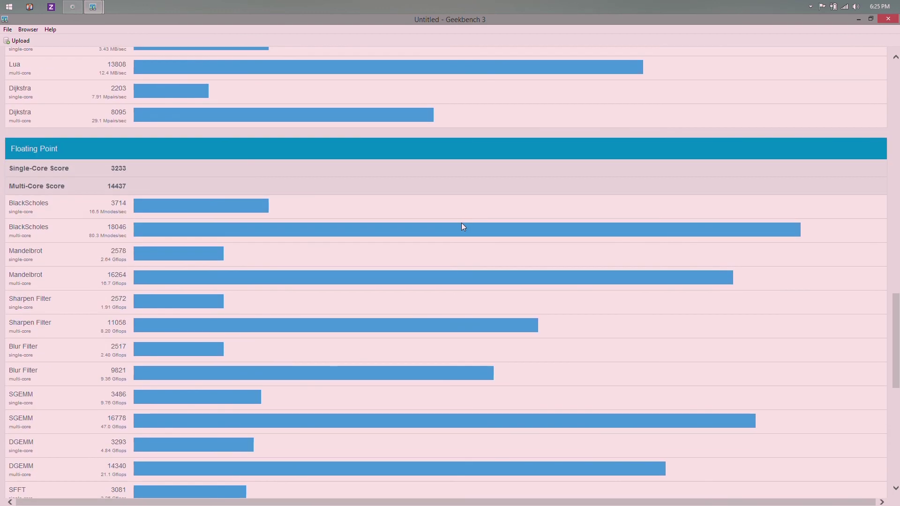
{"action": "scroll", "coordinate": [462, 223], "scroll_direction": "down", "scroll_amount": 2}
{"action": "scroll", "coordinate": [462, 223], "scroll_direction": "down", "scroll_amount": 1}
{"action": "scroll", "coordinate": [461, 223], "scroll_direction": "down", "scroll_amount": 1}
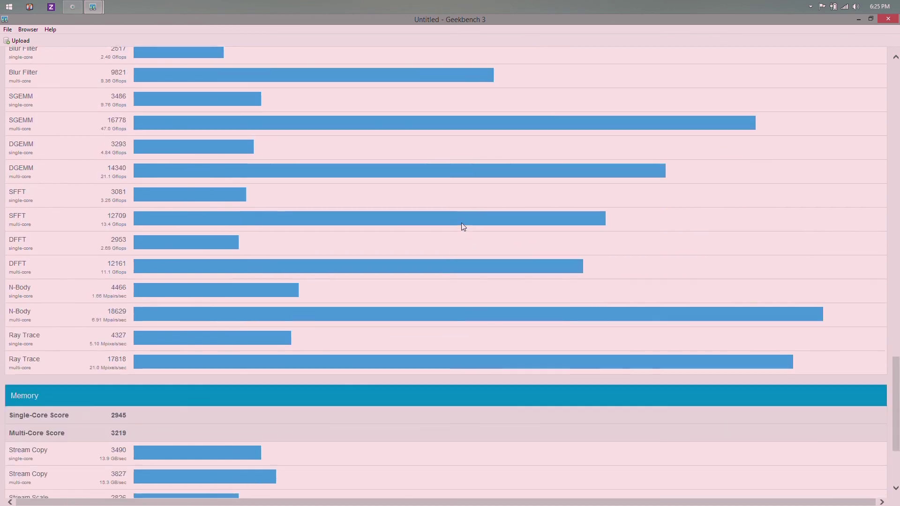
{"action": "scroll", "coordinate": [461, 223], "scroll_direction": "down", "scroll_amount": 1}
{"action": "scroll", "coordinate": [461, 223], "scroll_direction": "down", "scroll_amount": 2}
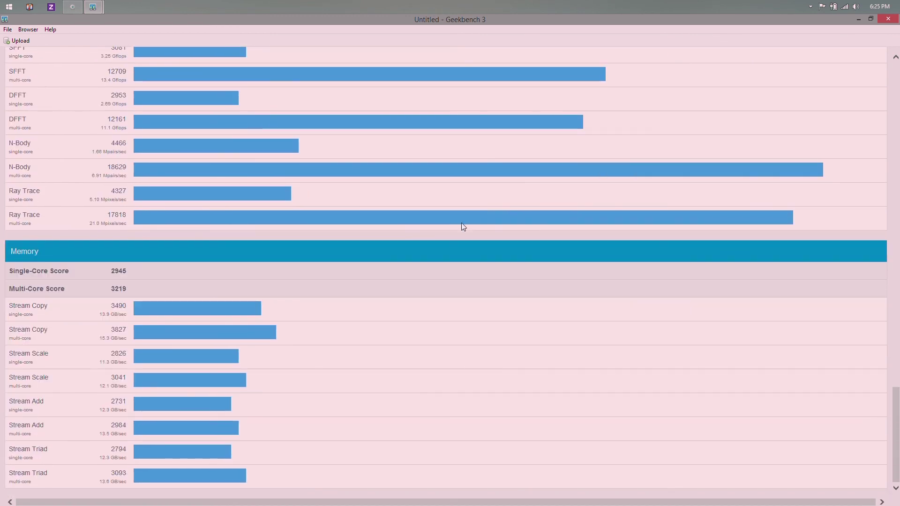
{"action": "scroll", "coordinate": [469, 269], "scroll_direction": "up", "scroll_amount": 10}
{"action": "scroll", "coordinate": [469, 270], "scroll_direction": "up", "scroll_amount": 10}
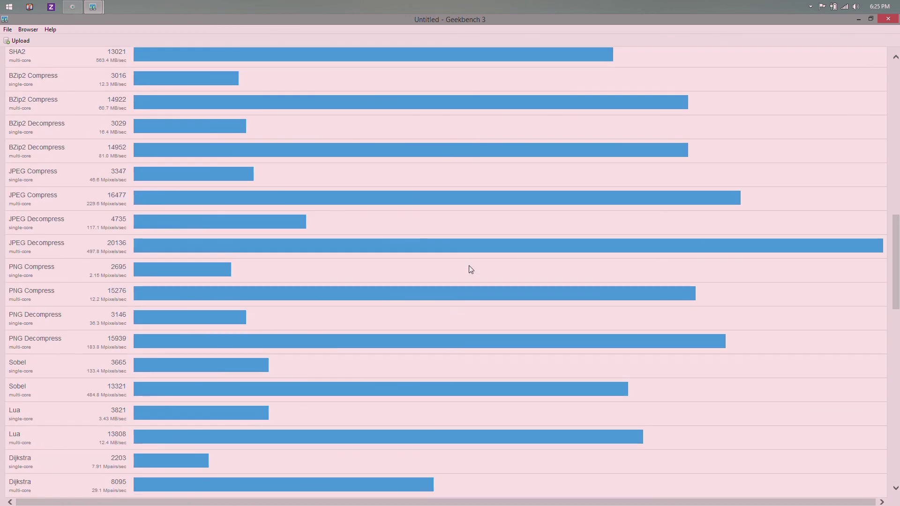
{"action": "scroll", "coordinate": [469, 269], "scroll_direction": "up", "scroll_amount": 10}
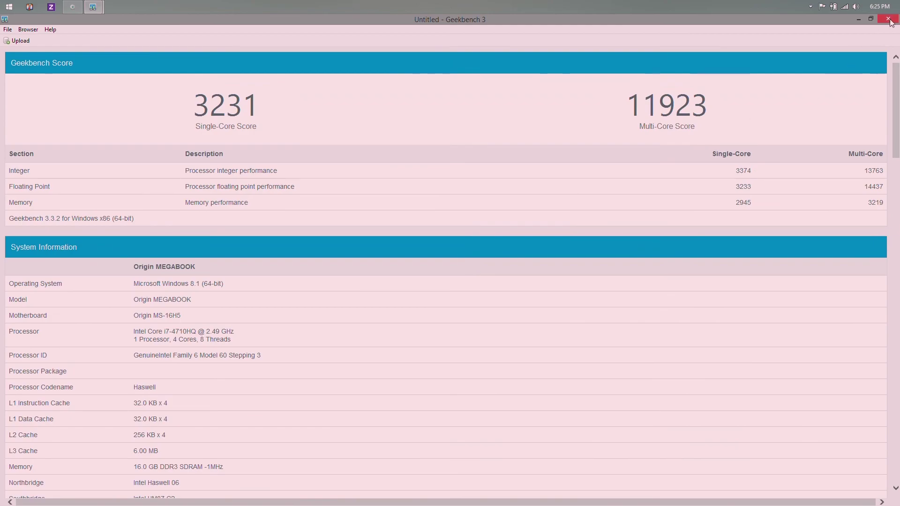